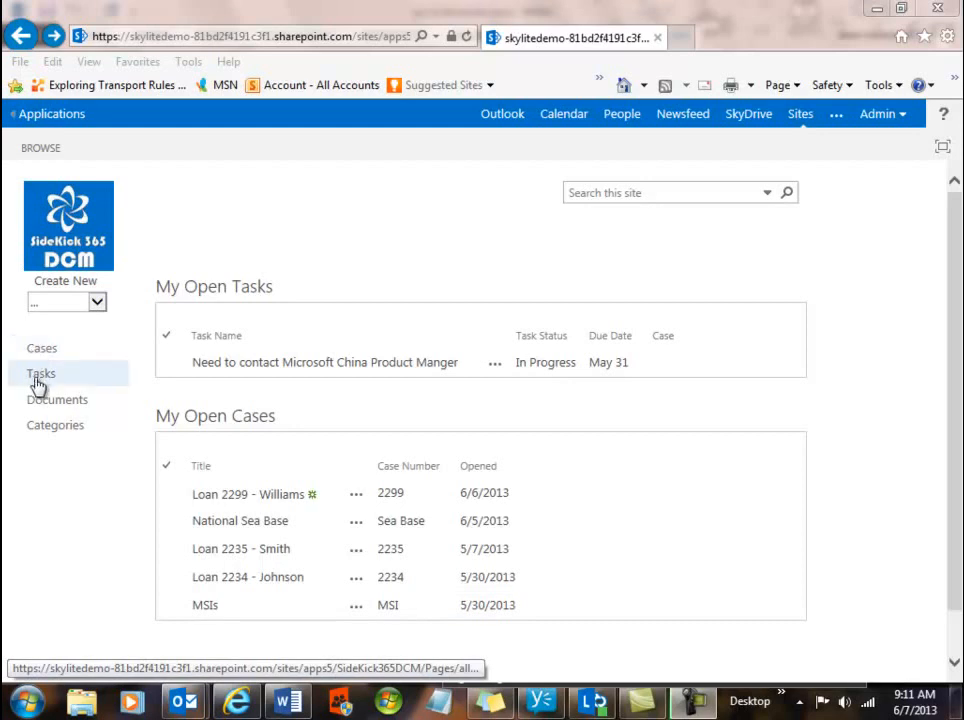
left_click(98, 302)
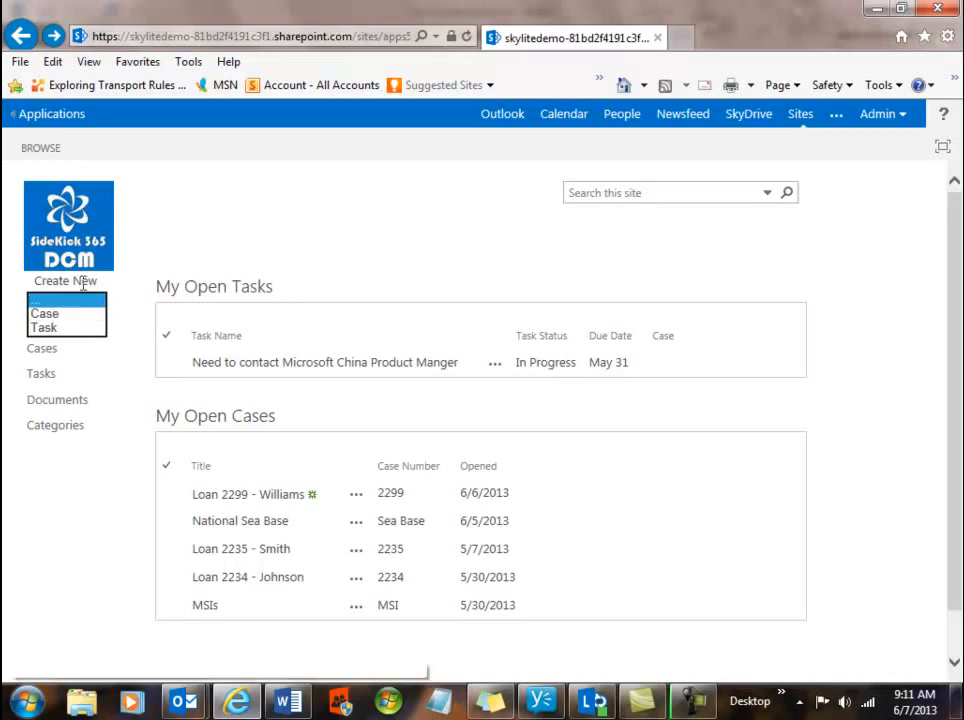
left_click(181, 237)
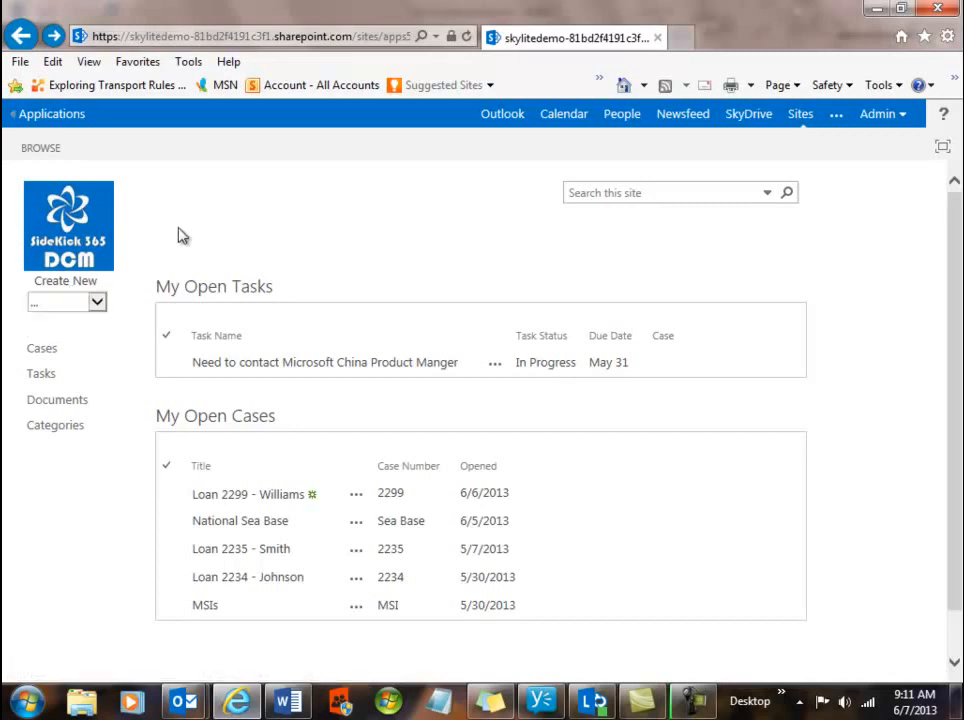
left_click(229, 555)
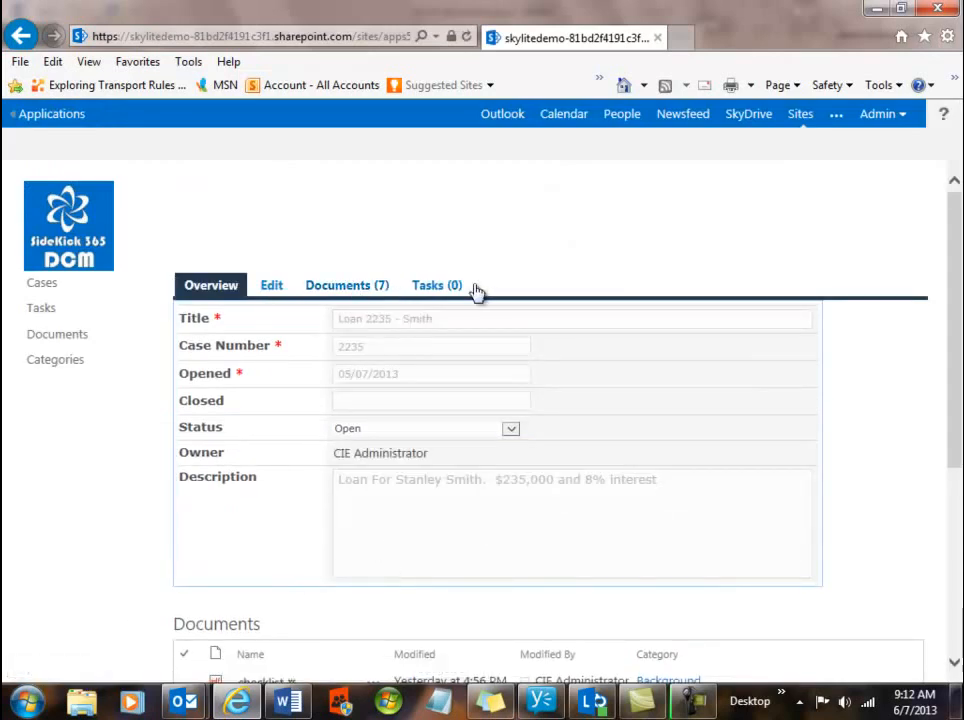
scroll(372, 308, "down", 3)
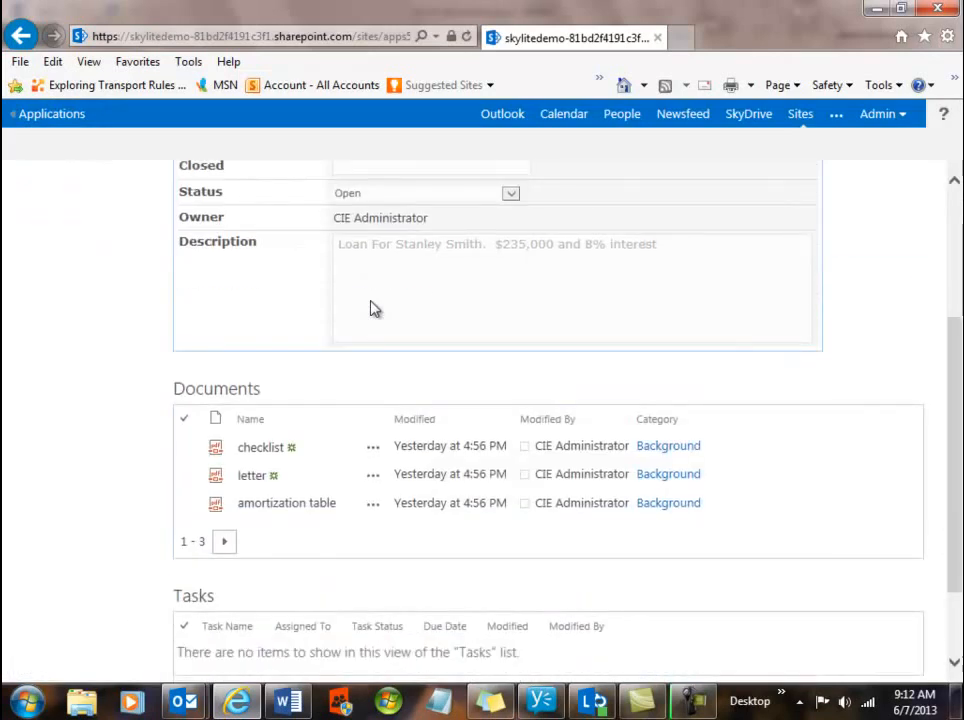
scroll(372, 308, "up", 3)
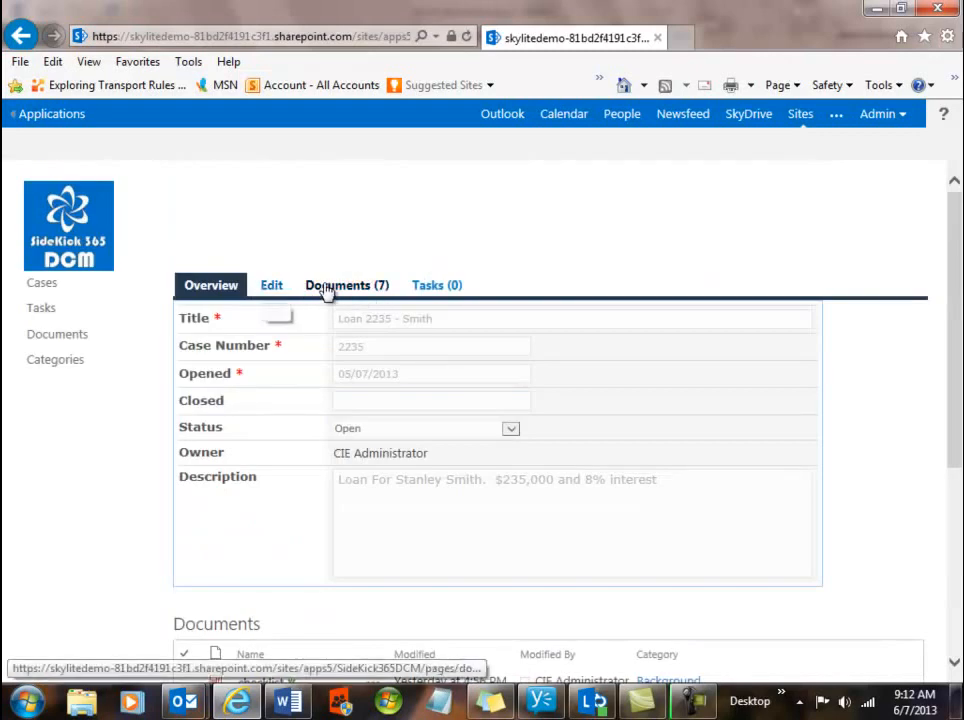
left_click(346, 288)
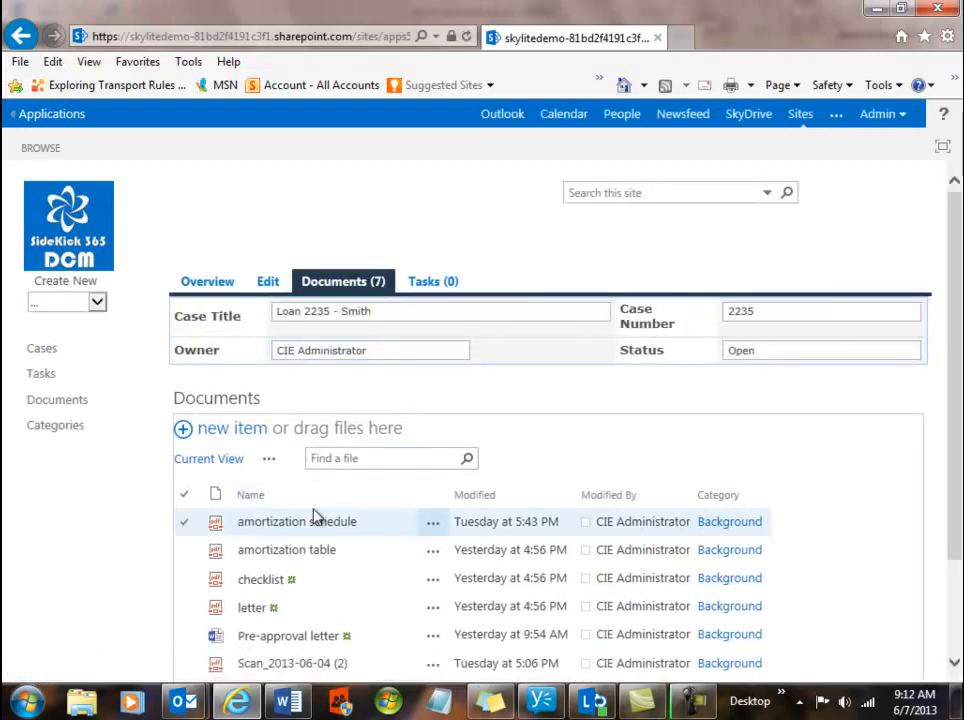
scroll(316, 518, "down", 2)
scroll(316, 518, "up", 2)
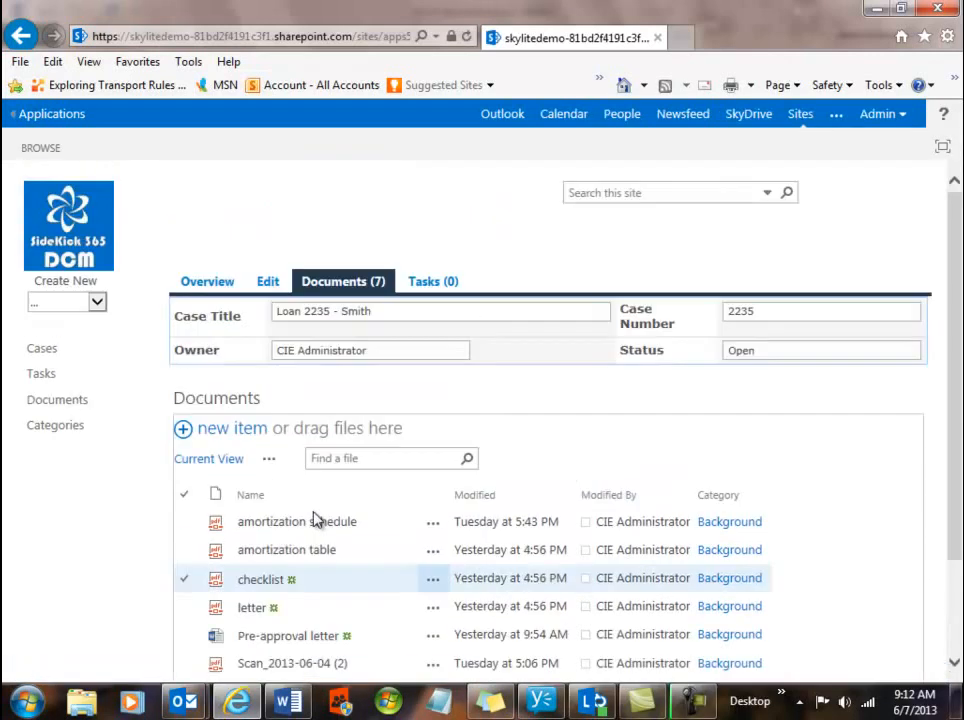
left_click(50, 223)
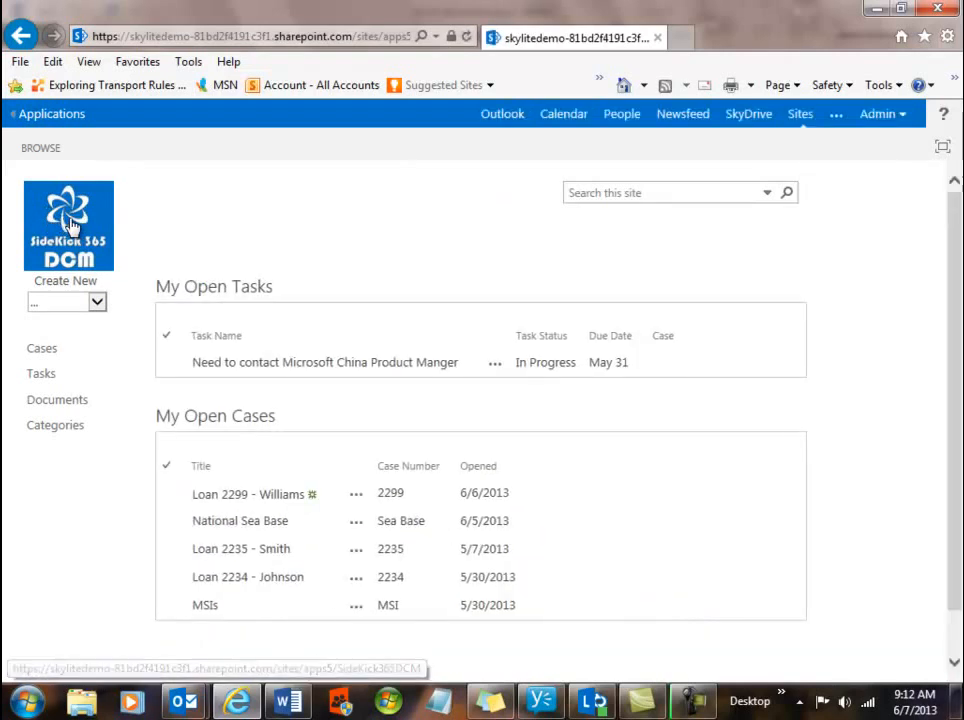
left_click(246, 581)
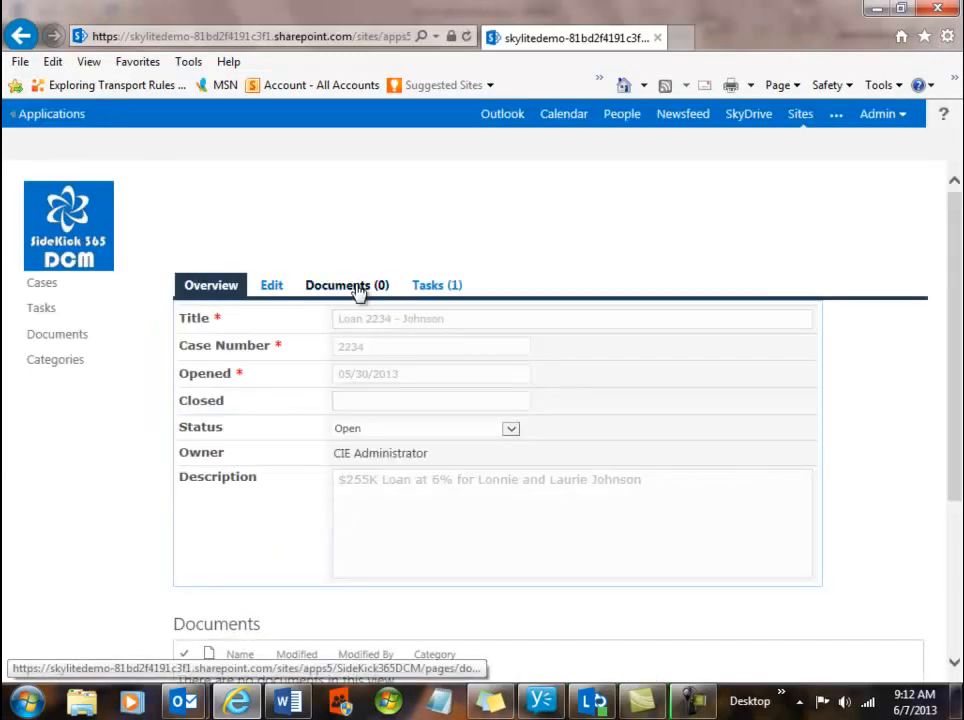
left_click(66, 229)
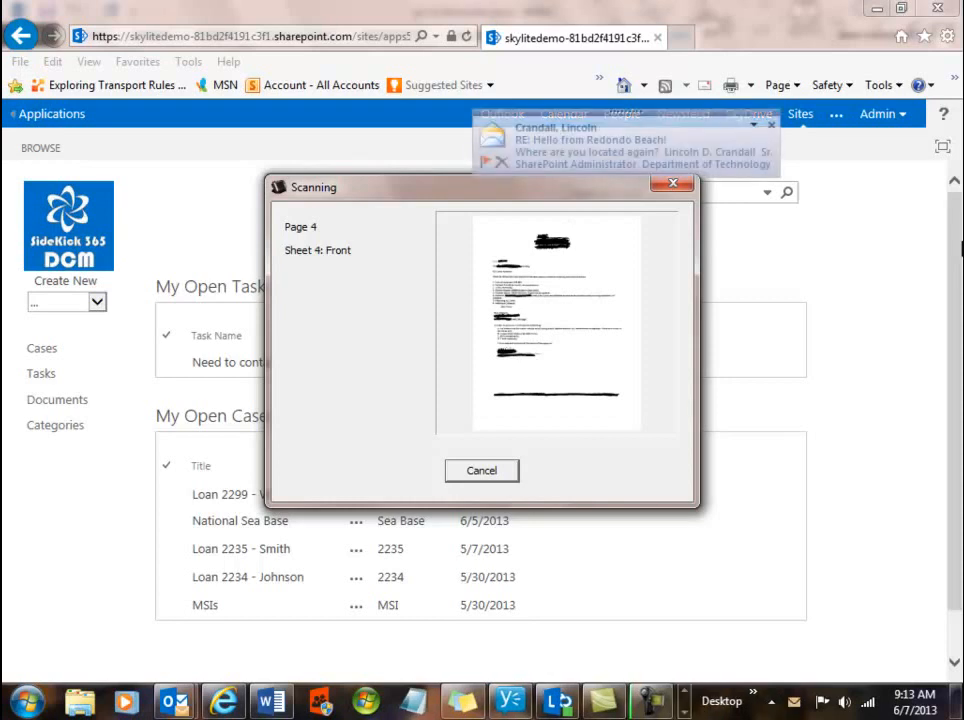
Dismiss the new-mail notification and accept splitting the scan into 3 files at the blank sheets.
left_click(771, 126)
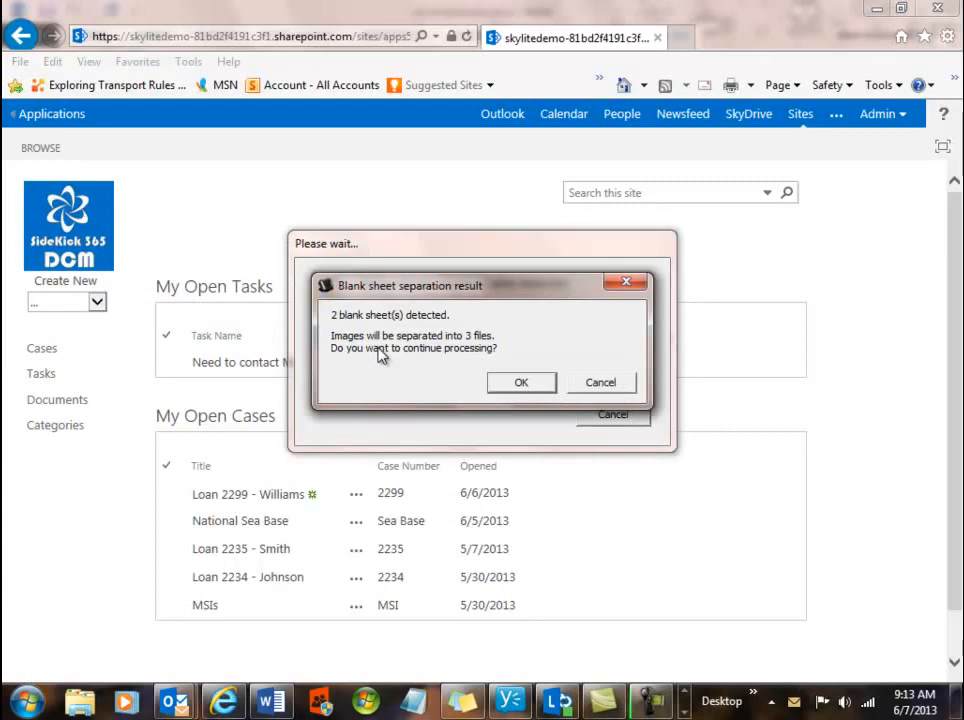
left_click(517, 385)
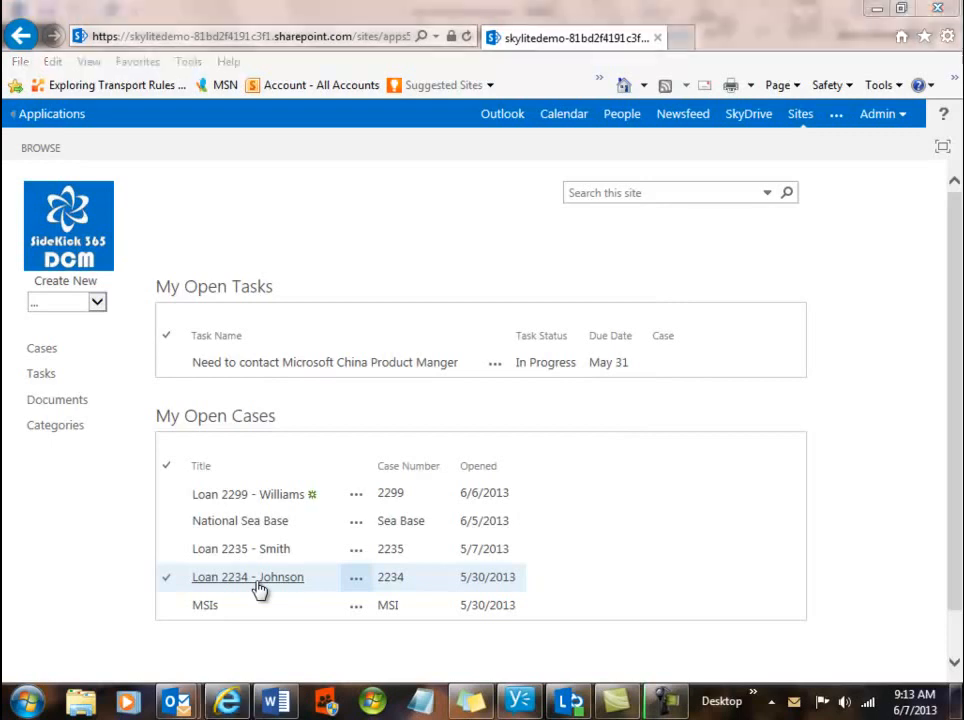
left_click(259, 588)
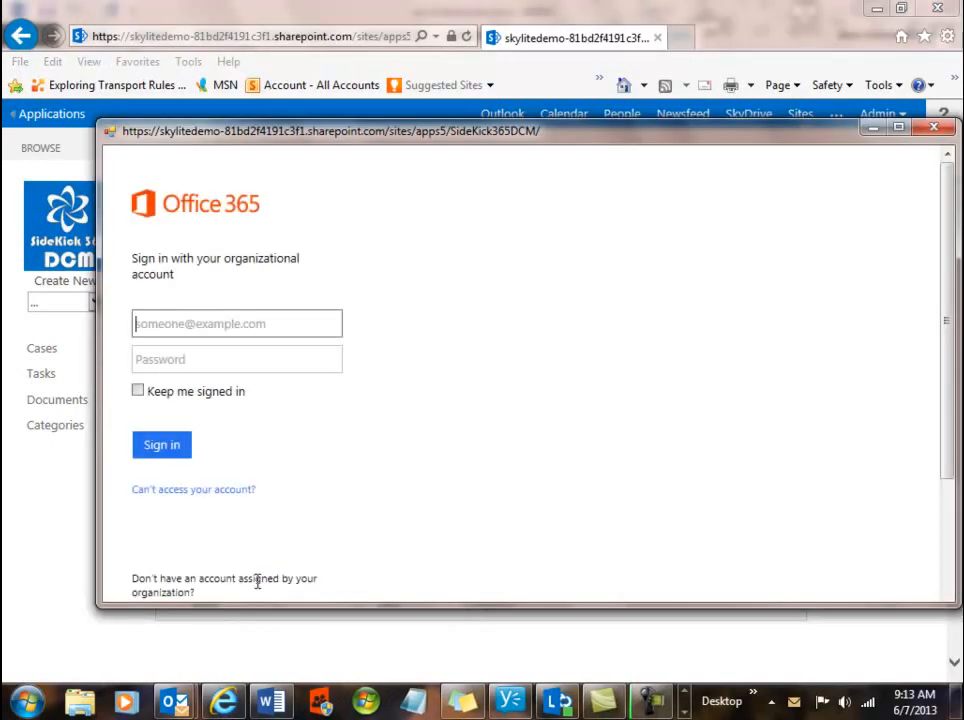
left_click(186, 327)
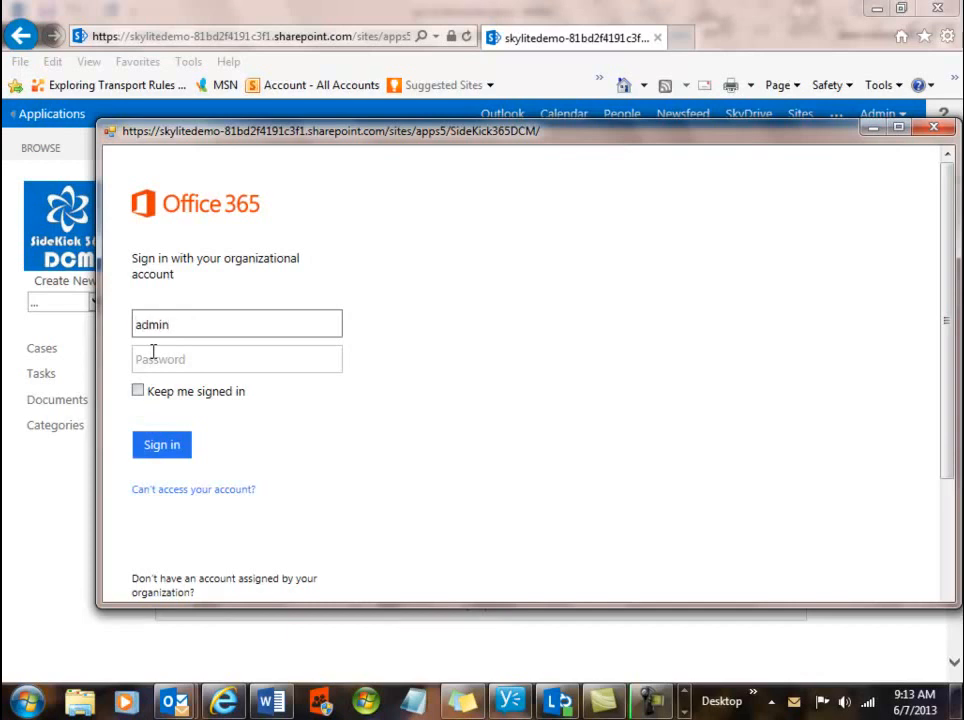
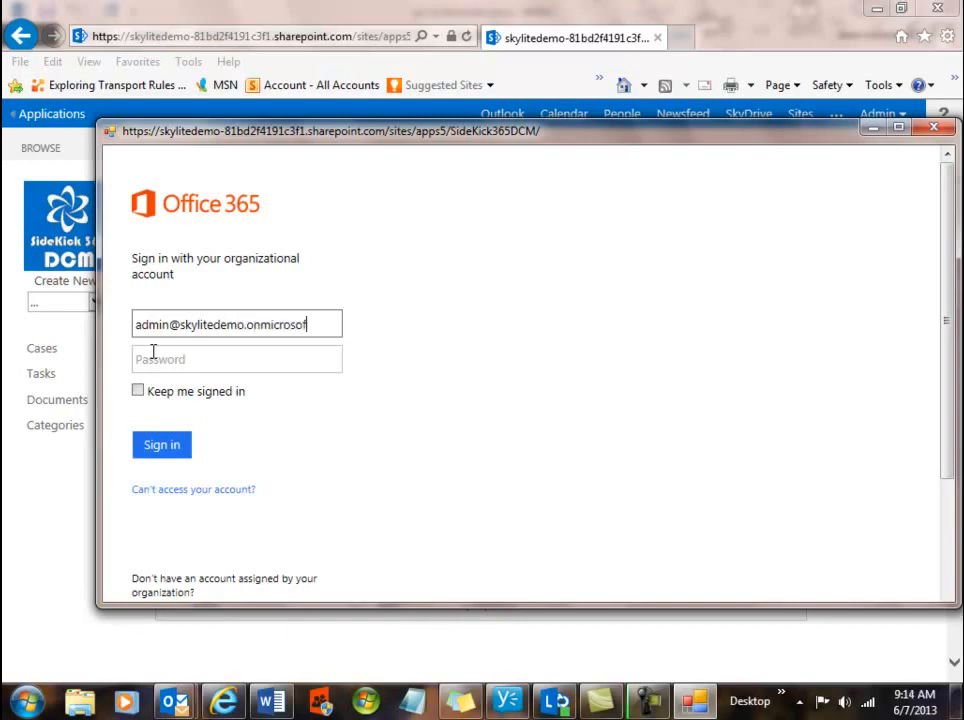
left_click(177, 366)
type("••••••")
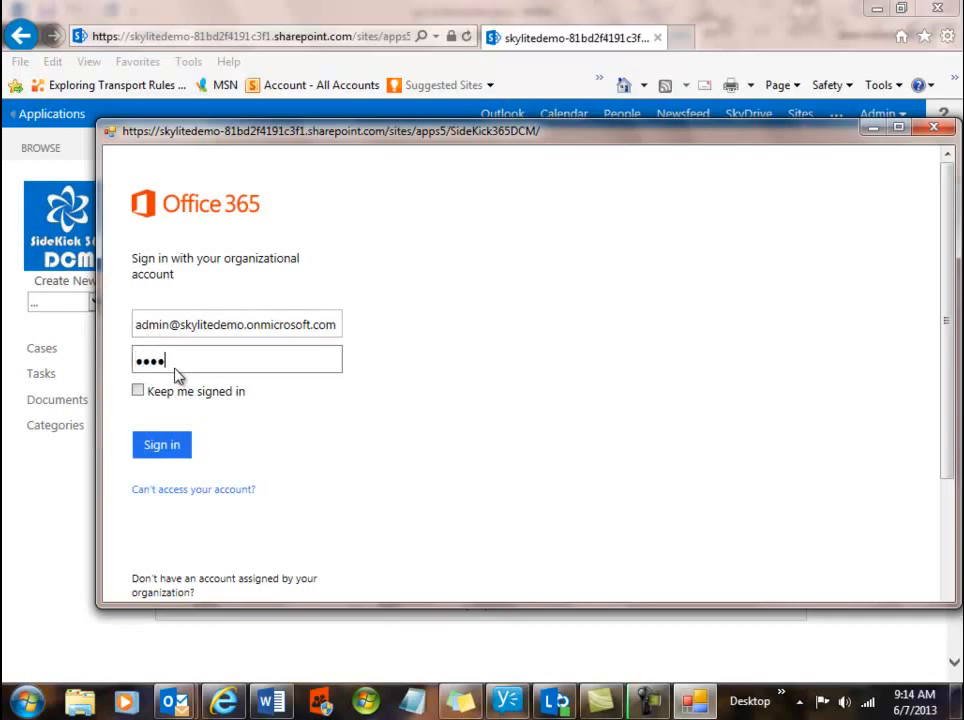
type("••••")
left_click(159, 453)
left_click(138, 391)
left_click(149, 453)
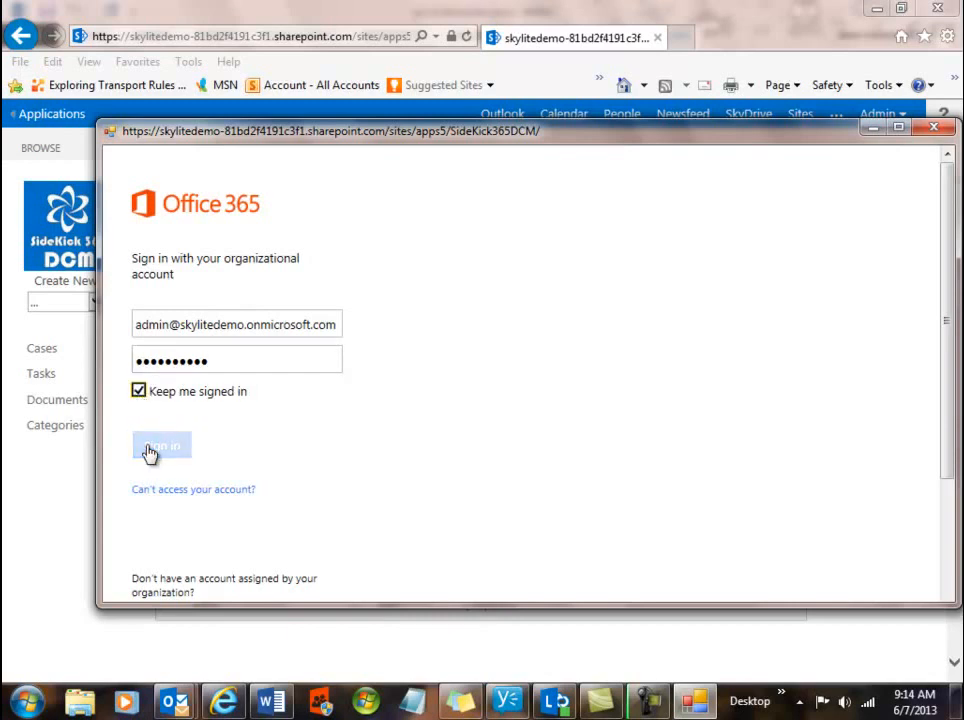
left_click(149, 453)
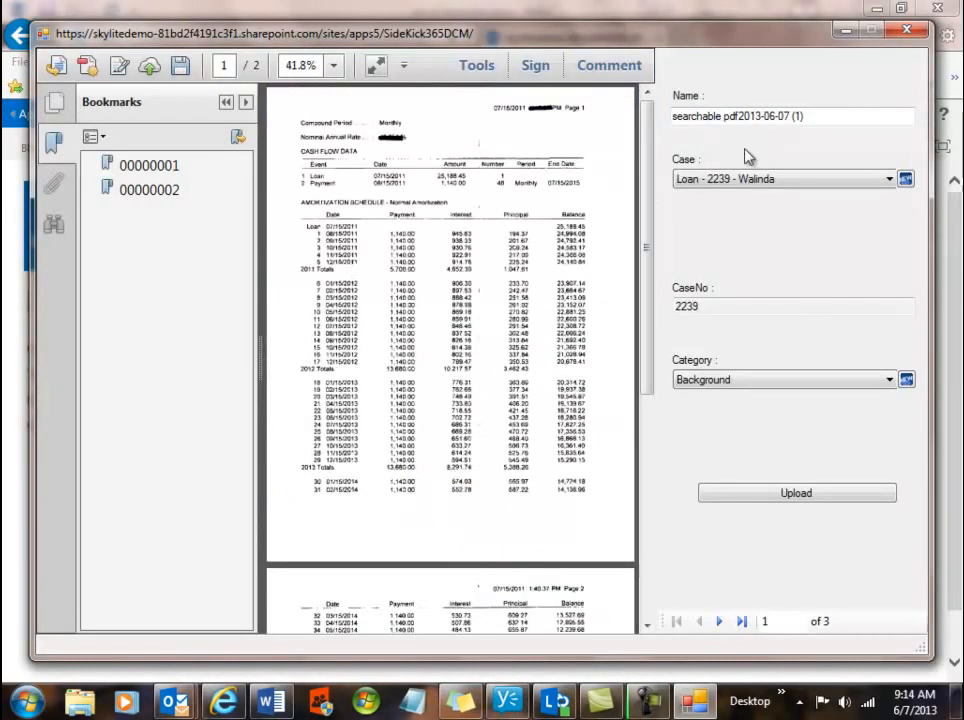
left_click(836, 182)
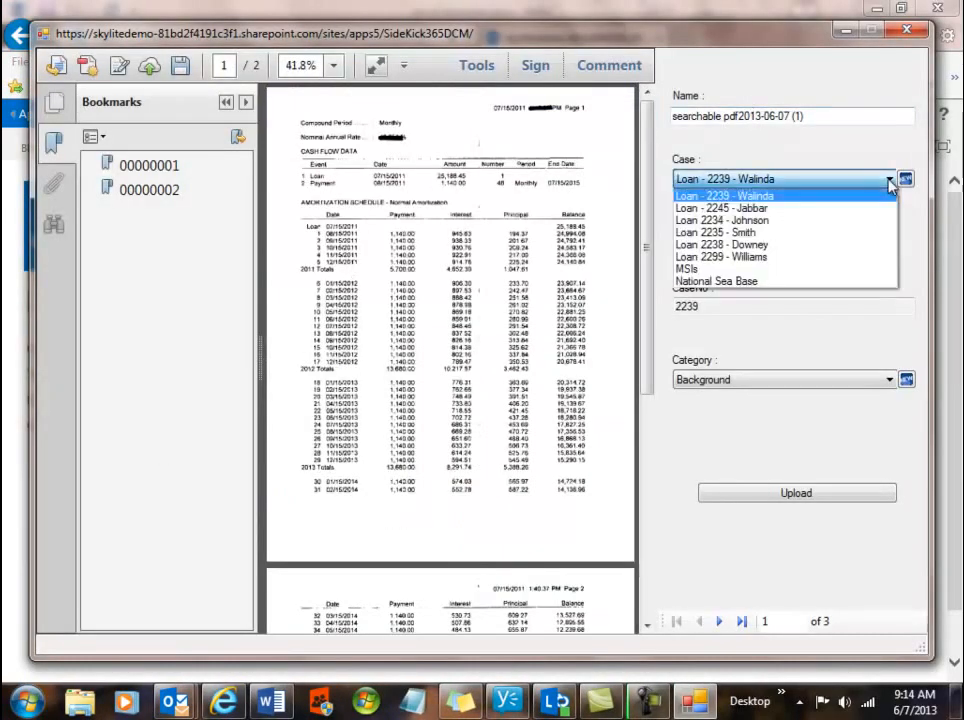
left_click(722, 220)
left_click(813, 116)
left_click_drag(813, 116, 673, 118)
type("am")
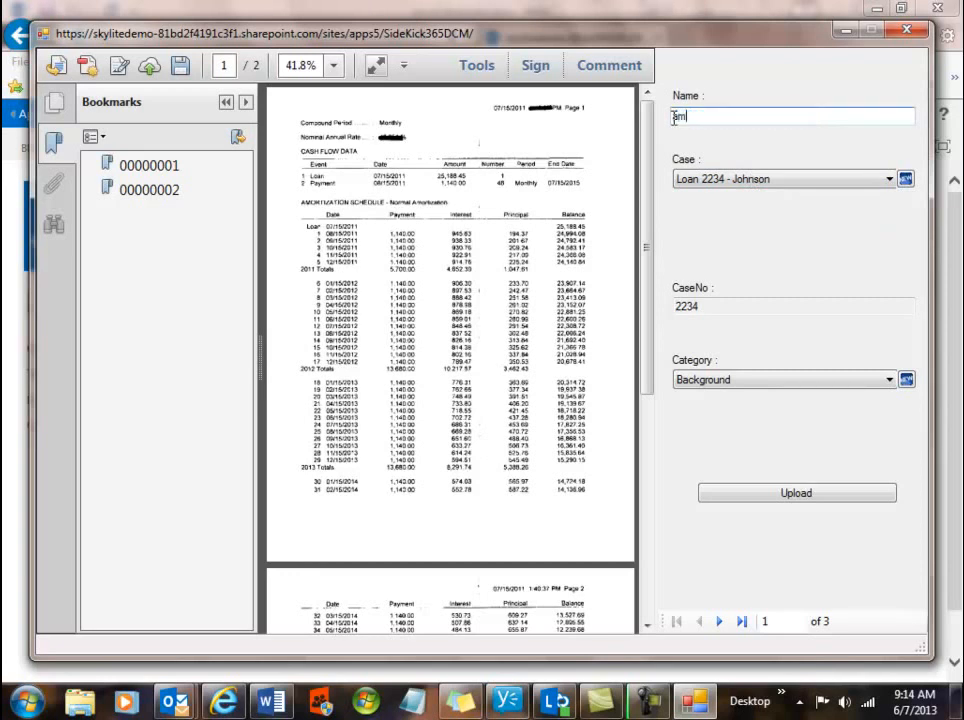
type("ortization")
left_click(905, 180)
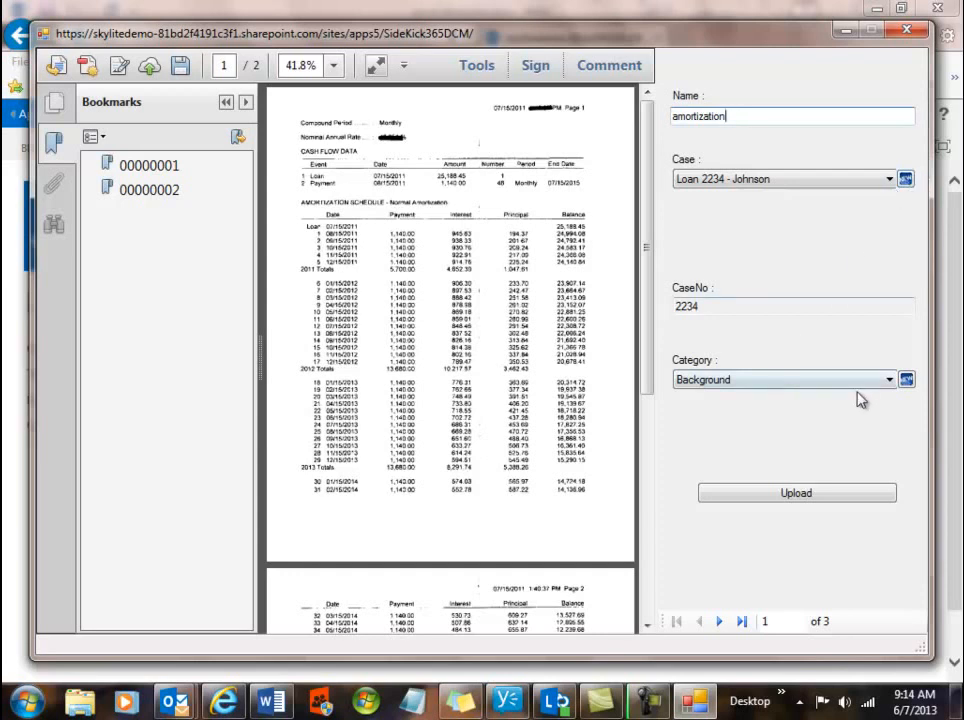
left_click(890, 381)
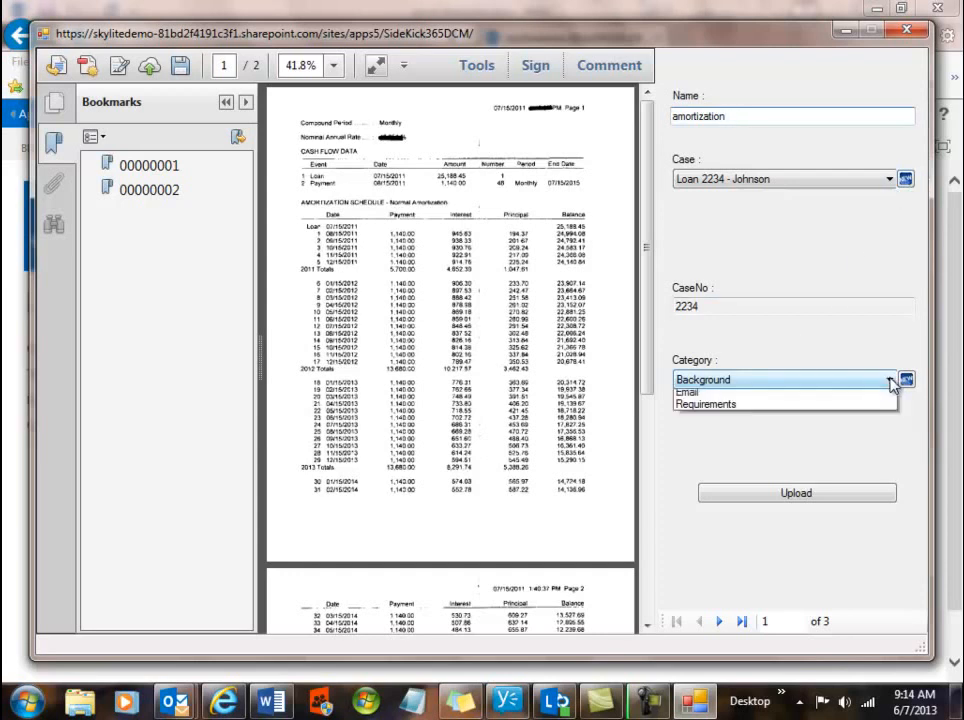
left_click(830, 342)
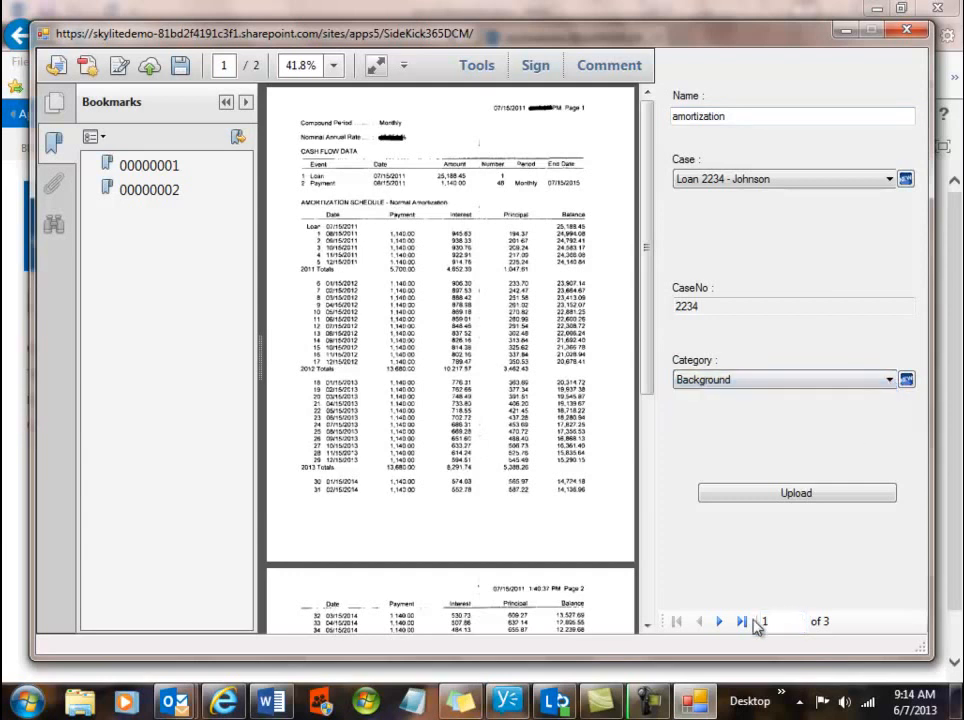
left_click(720, 622)
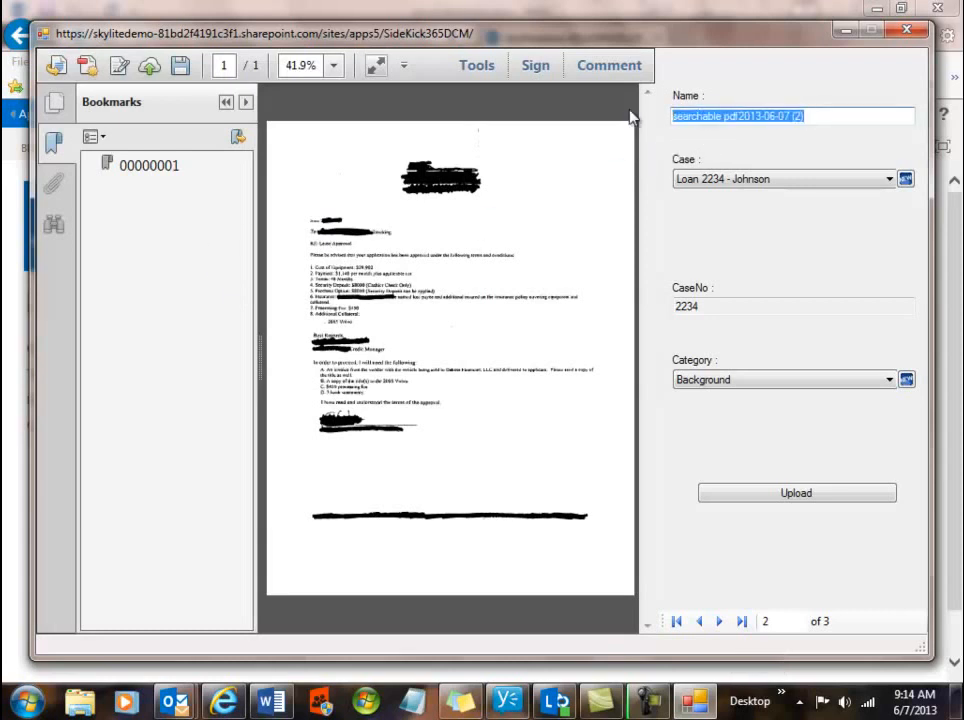
Name the second scan 'Letter' and the third scan 'Checklist'.
type("Letter")
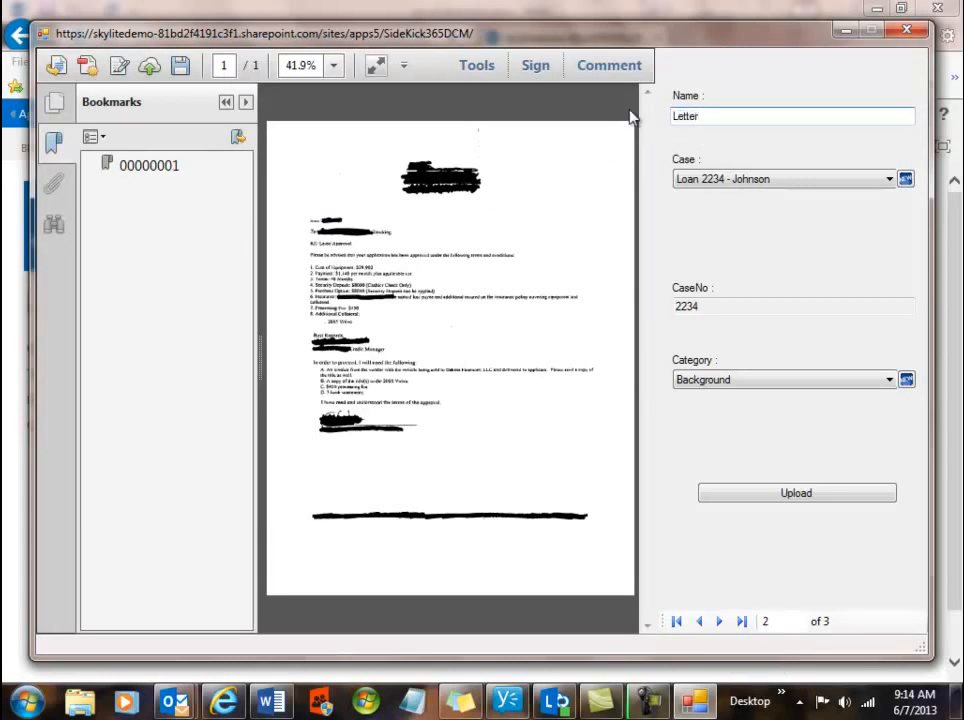
left_click(723, 621)
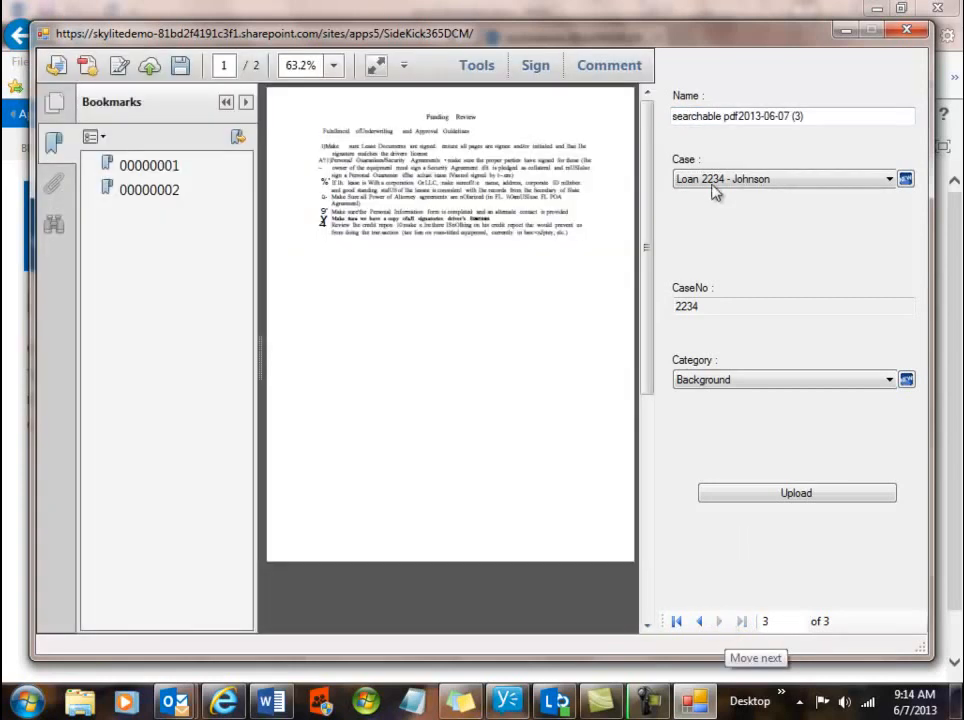
left_click_drag(811, 116, 651, 113)
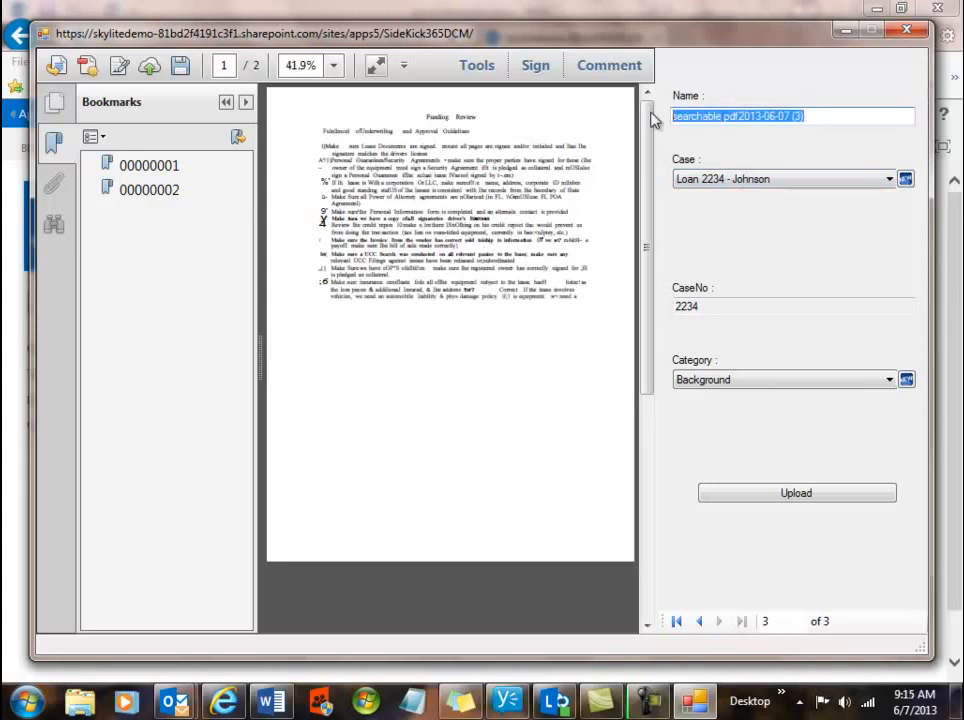
type("Checklist")
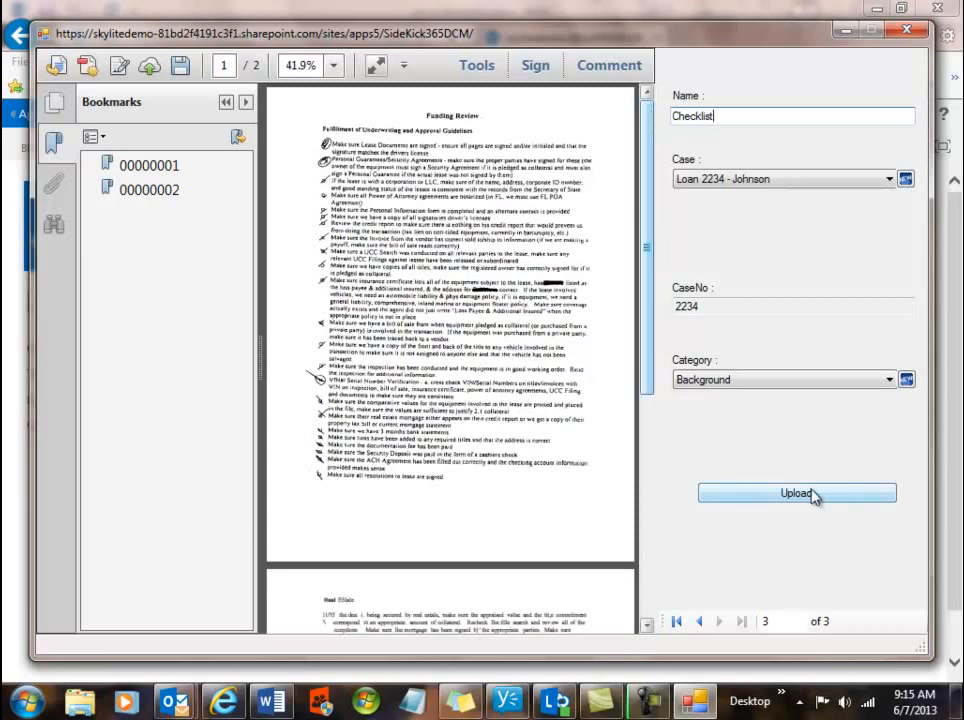
key("Tab")
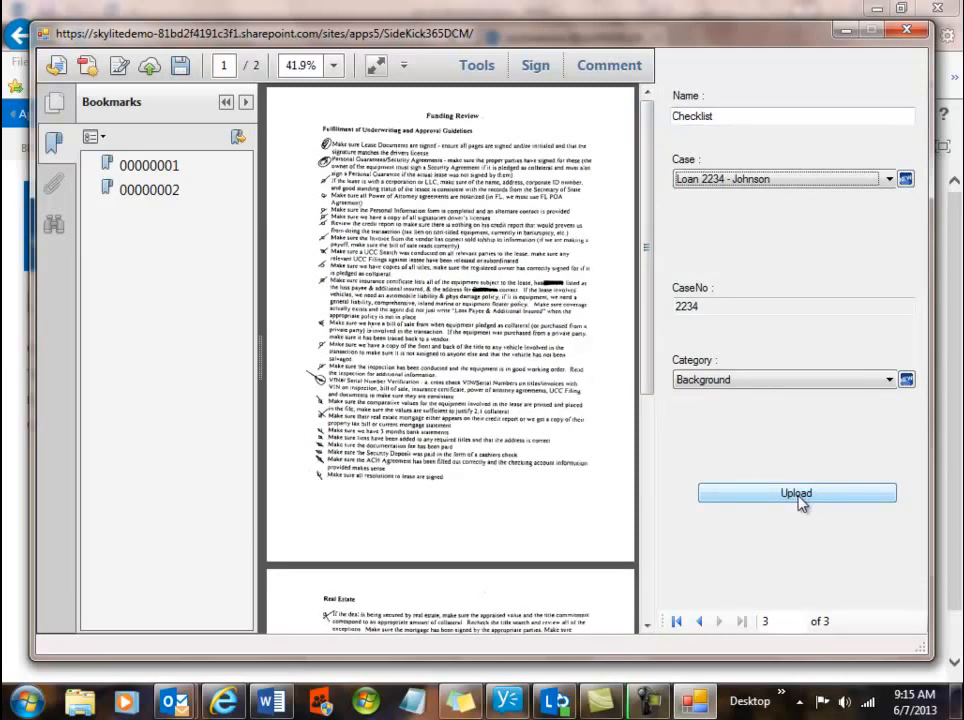
Upload the three named scans, confirm the message, and close the upload window.
left_click(797, 494)
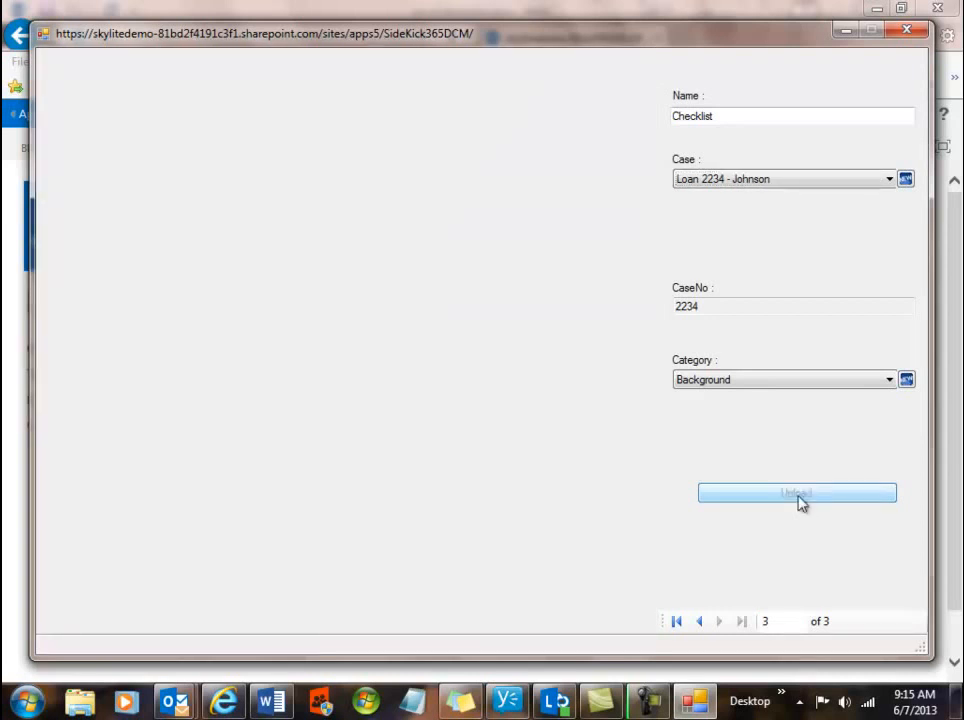
left_click(545, 410)
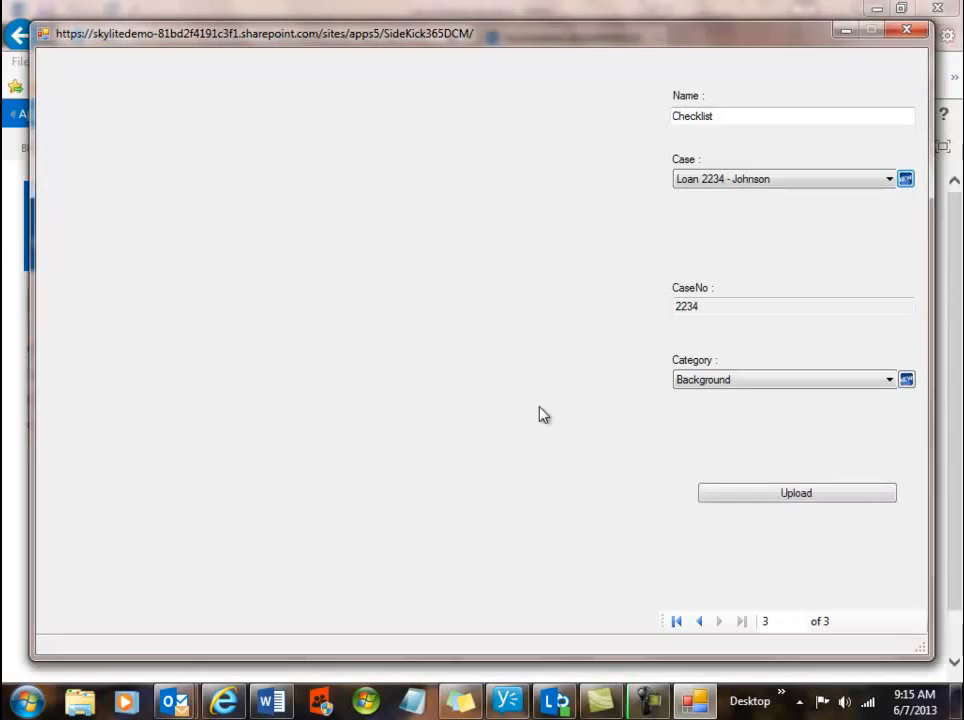
left_click(906, 33)
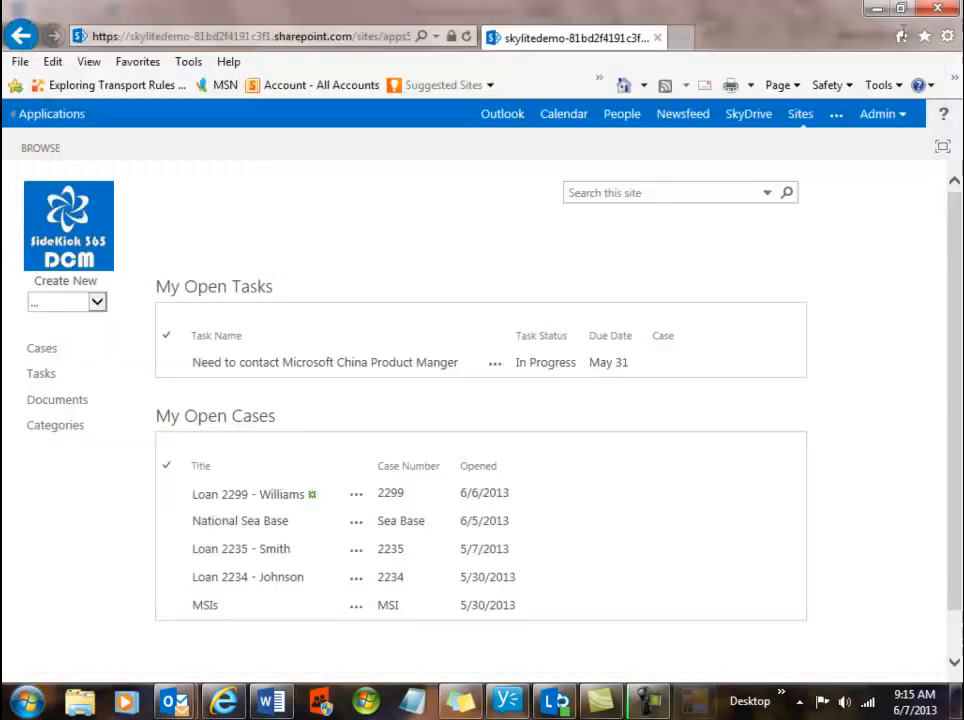
Open Loan 2234's Documents (3) list and view the amortization PDF.
left_click(232, 583)
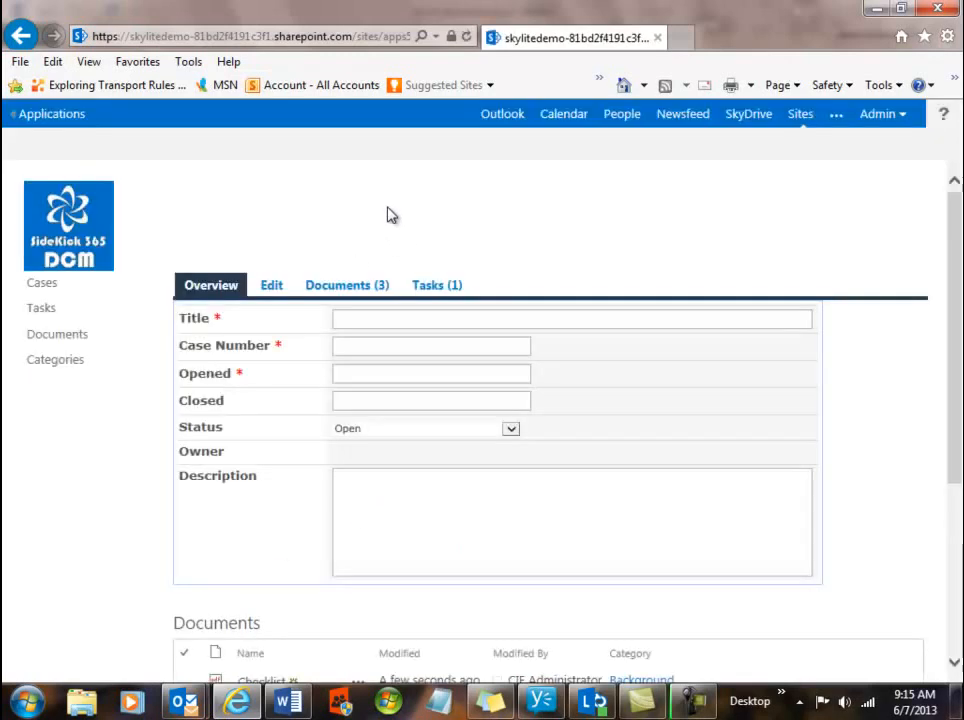
left_click(353, 288)
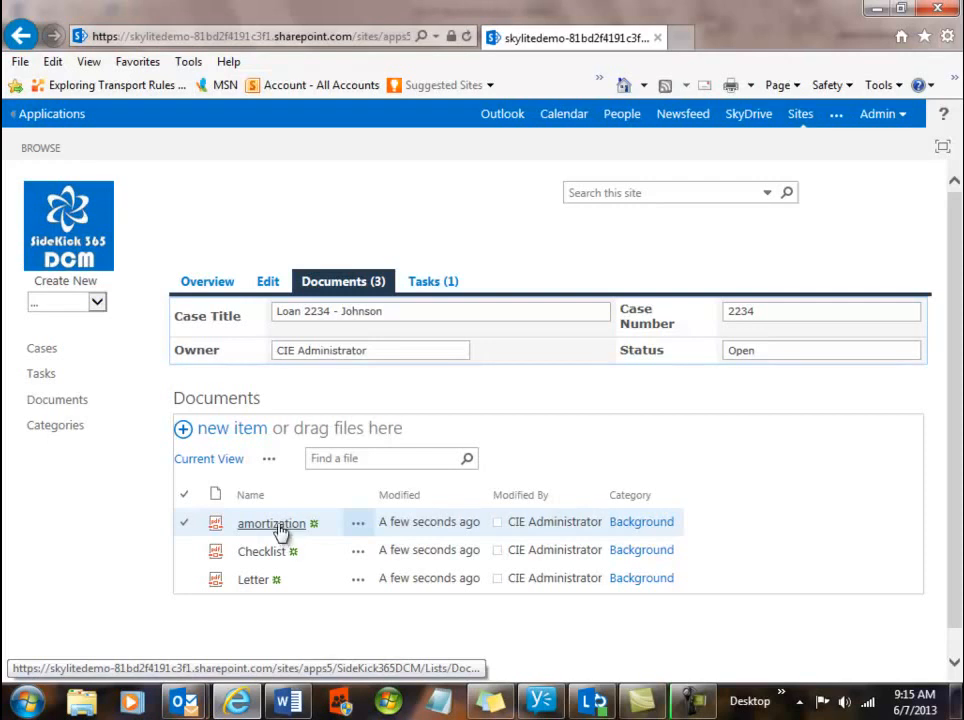
left_click(272, 524)
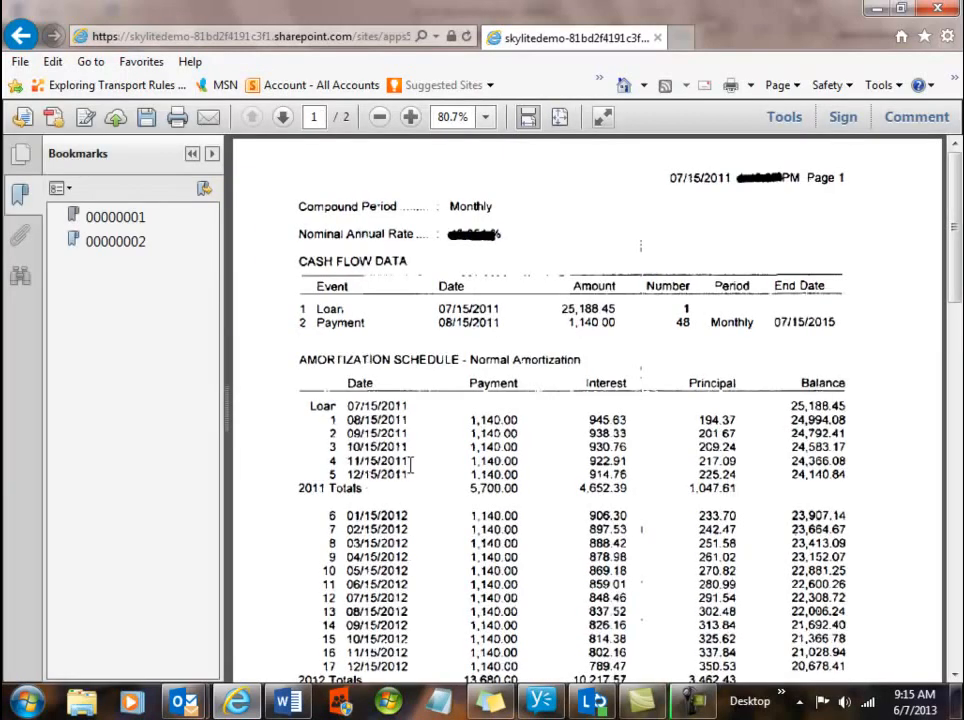
left_click(22, 36)
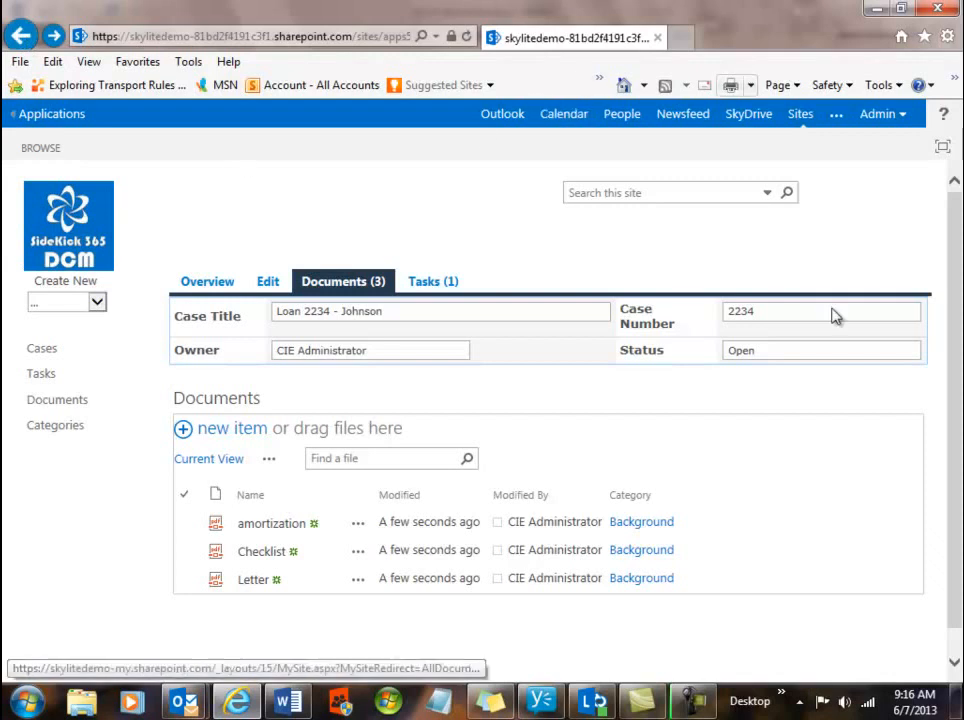
left_click(954, 662)
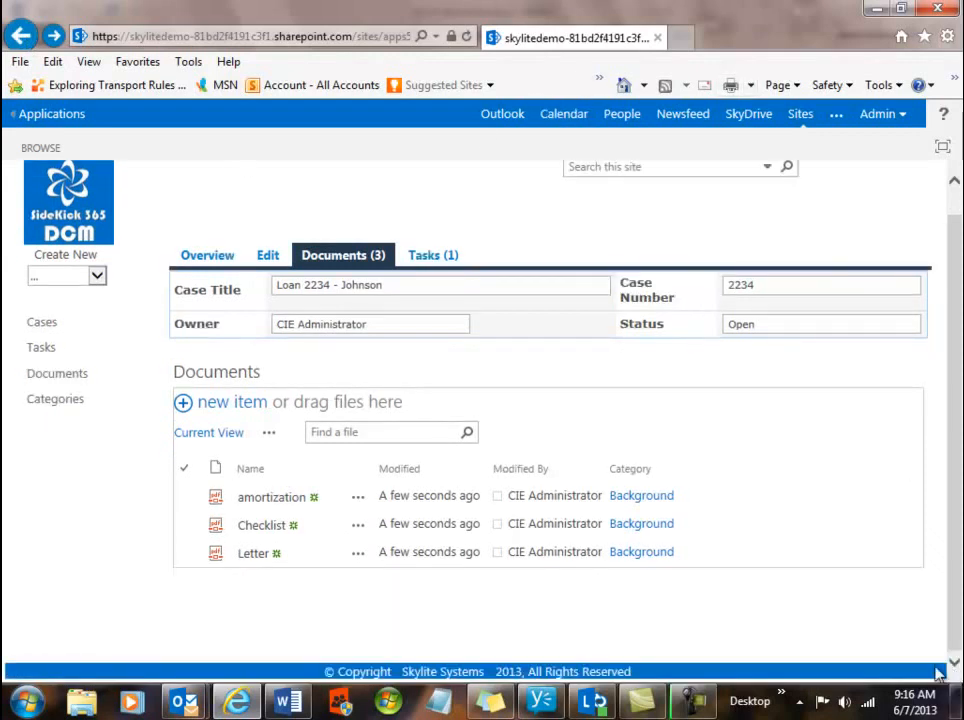